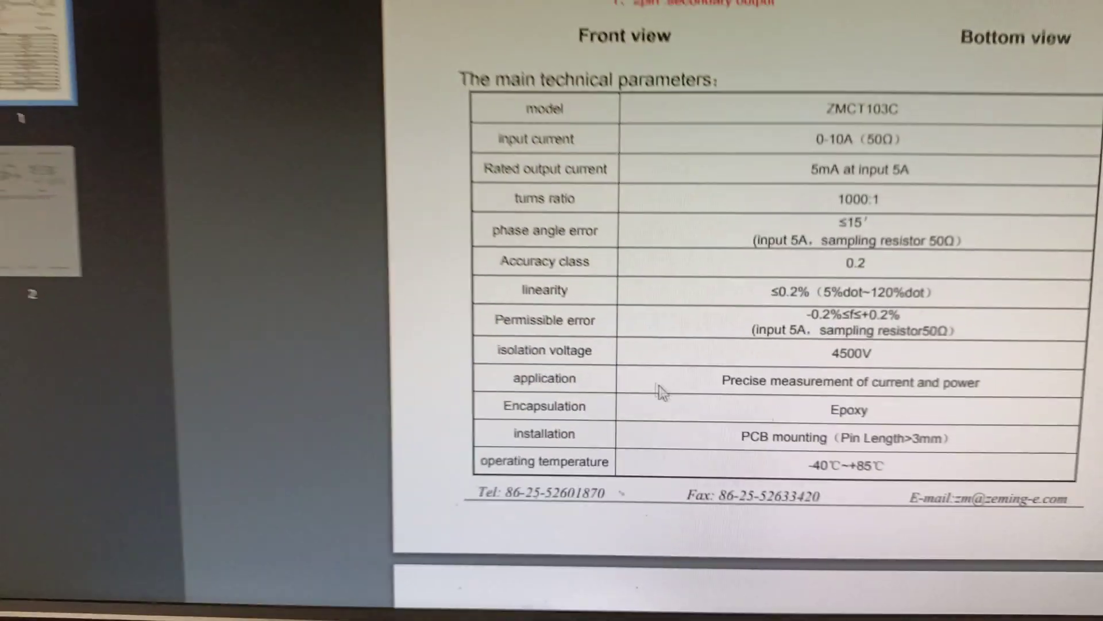
scroll(739, 370, "down", 5)
scroll(811, 299, "down", 2)
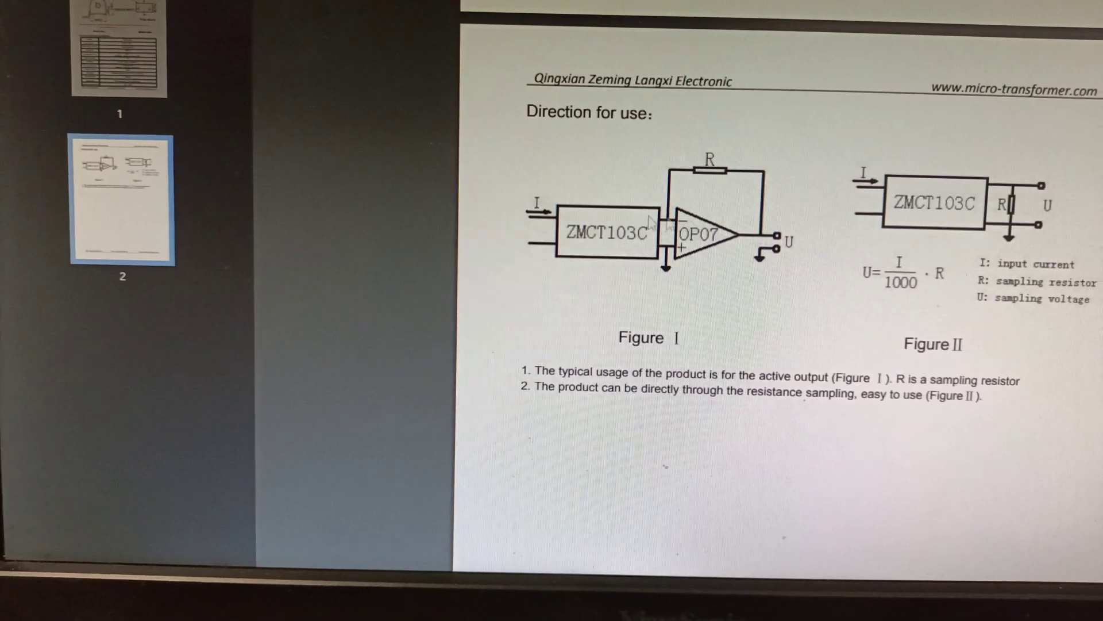
scroll(784, 361, "down", 5)
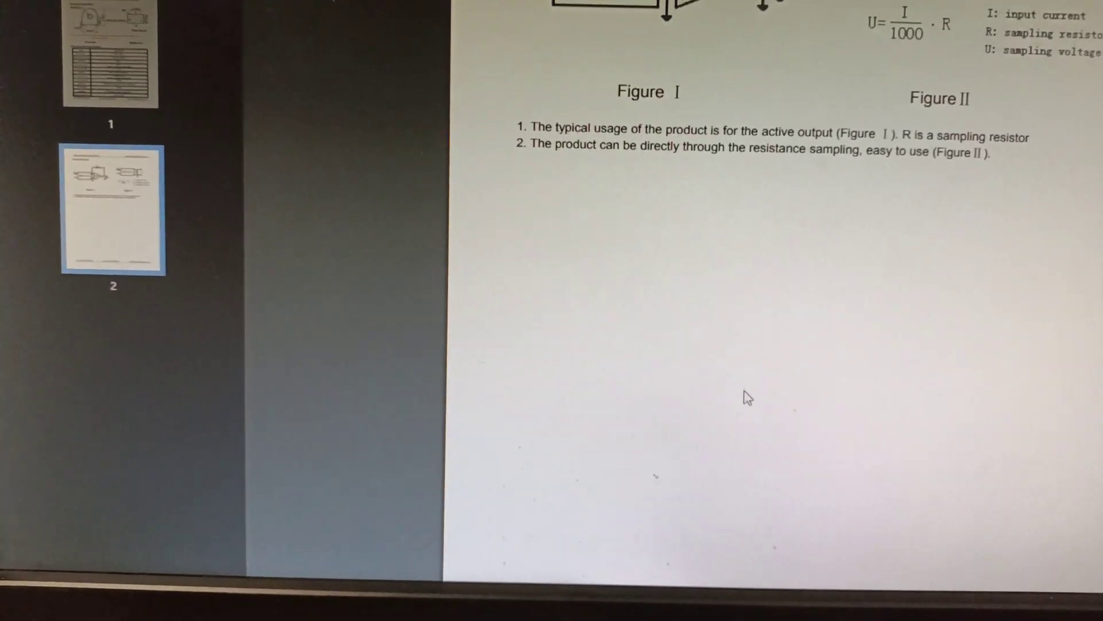
scroll(748, 398, "up", 8)
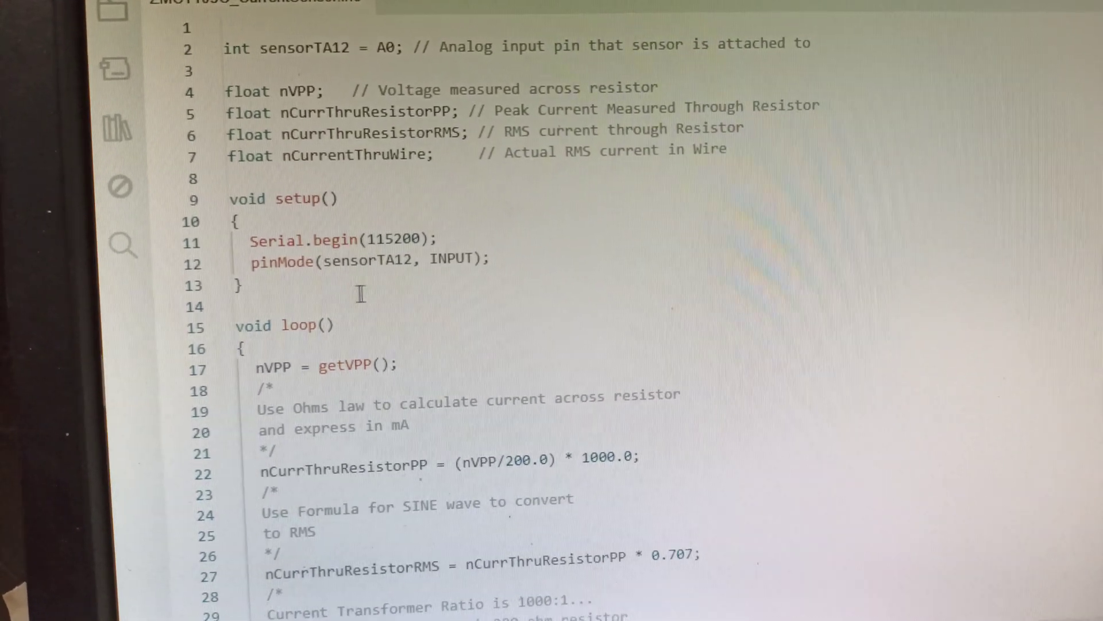
scroll(447, 383, "down", 2)
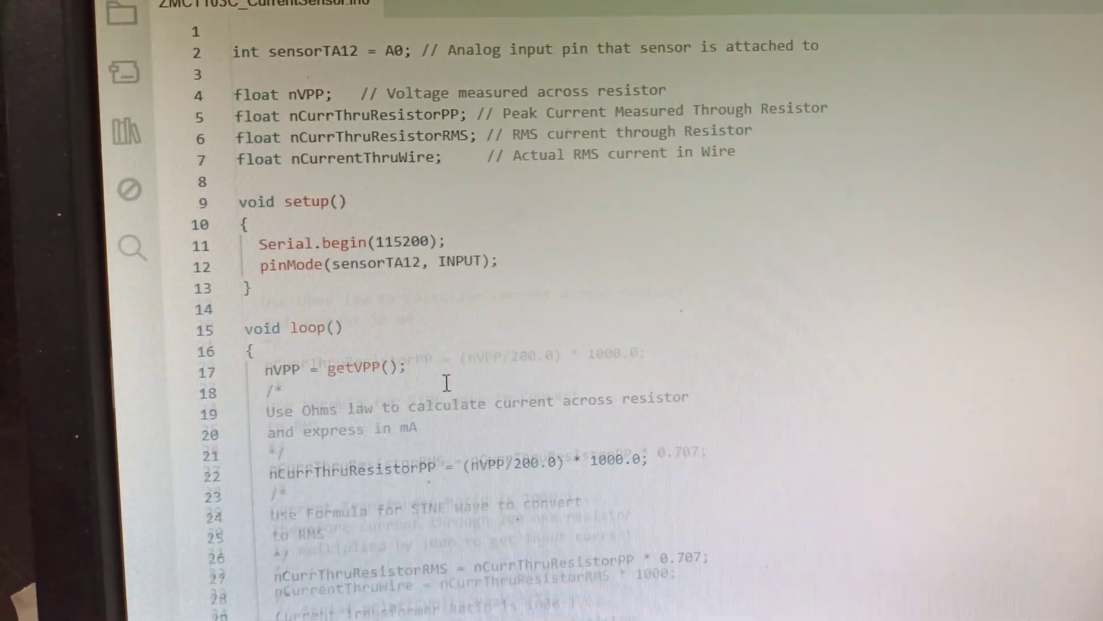
scroll(447, 382, "down", 3)
scroll(447, 383, "down", 4)
scroll(447, 383, "up", 3)
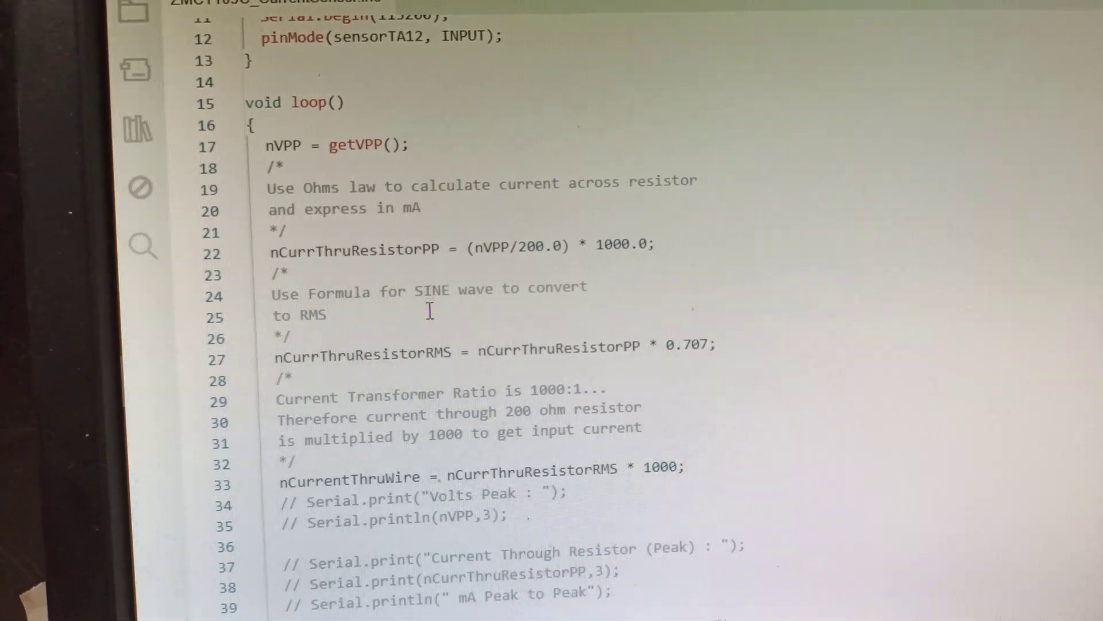
scroll(429, 311, "down", 4)
scroll(429, 310, "down", 1)
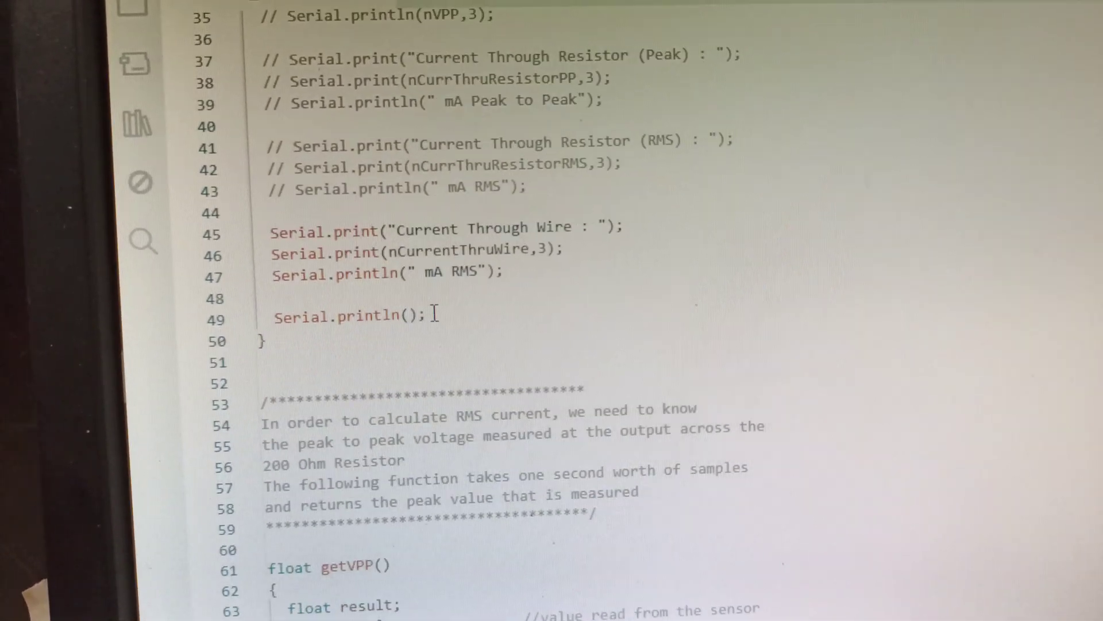
scroll(429, 311, "up", 2)
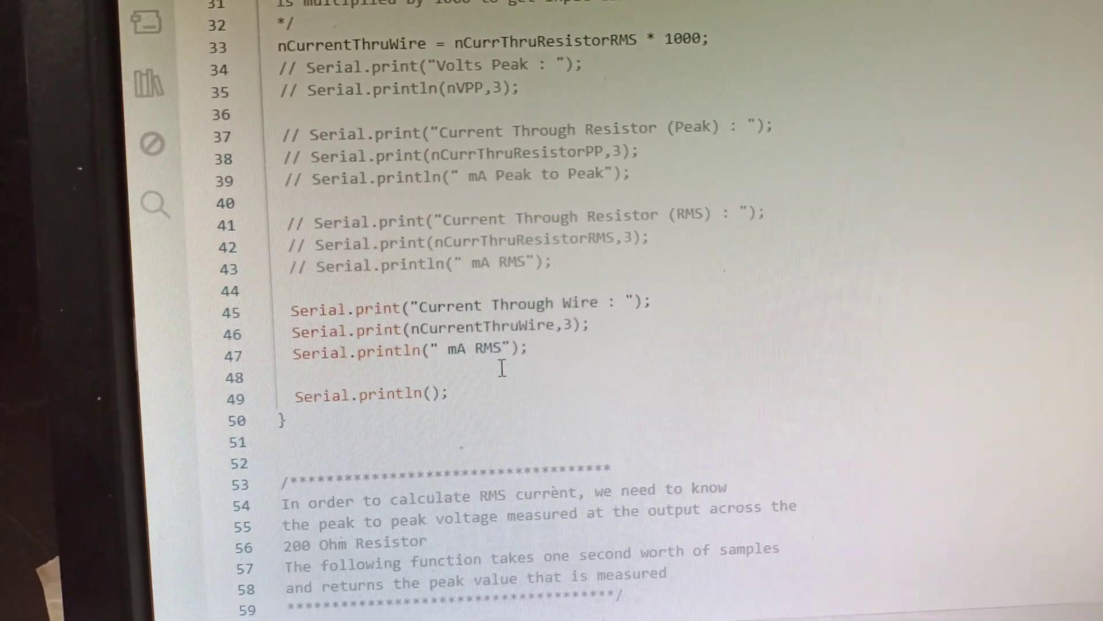
scroll(504, 371, "down", 3)
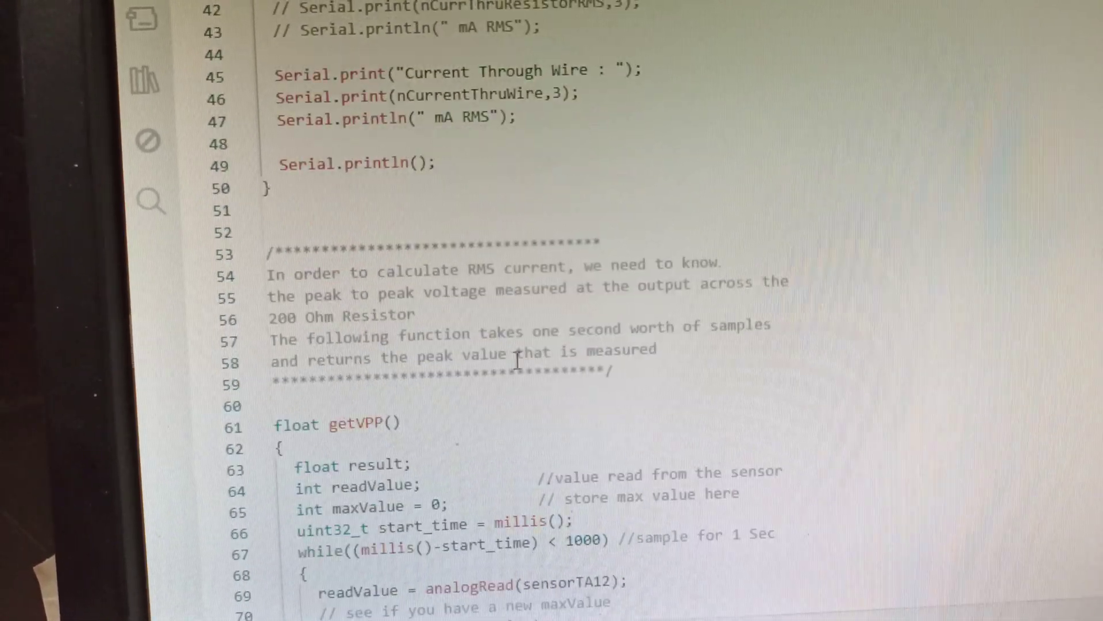
scroll(510, 366, "down", 4)
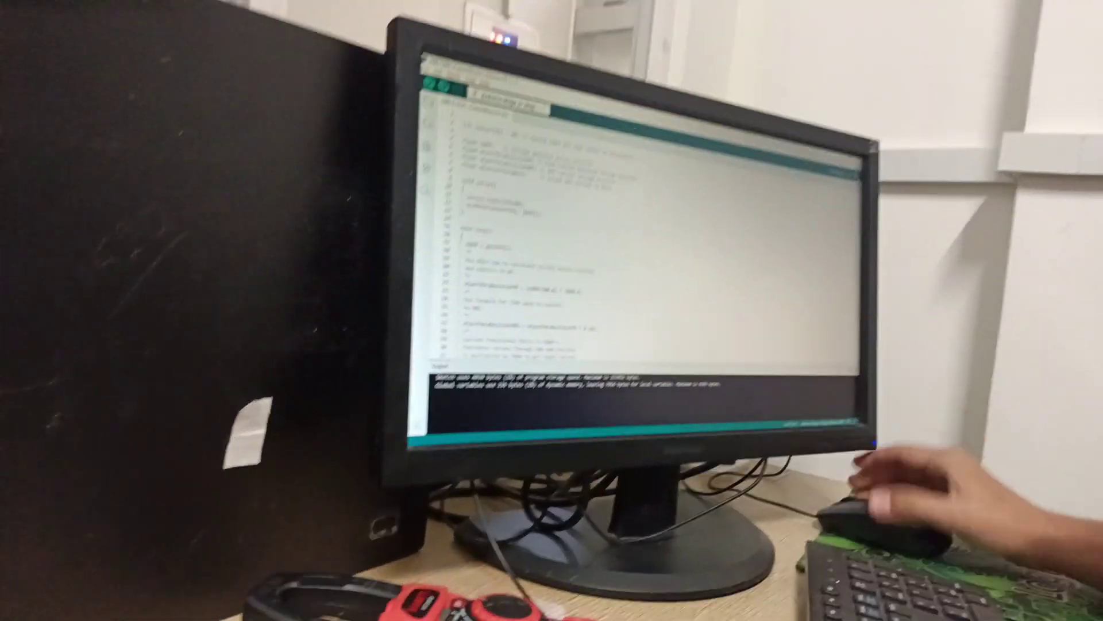
- Show the Serial Monitor streaming the board's Current Through Wire readings in mA
key("ctrl+shift+m")
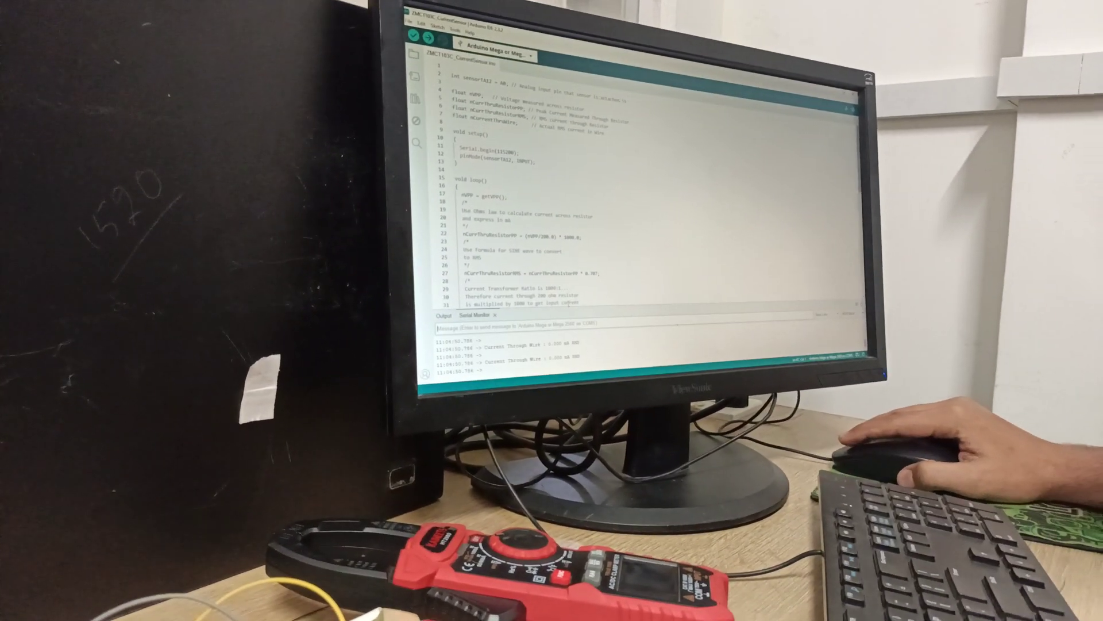
- Enlarge the Serial Monitor panel upward so many more current readings are visible
left_click_drag(613, 314, 603, 202)
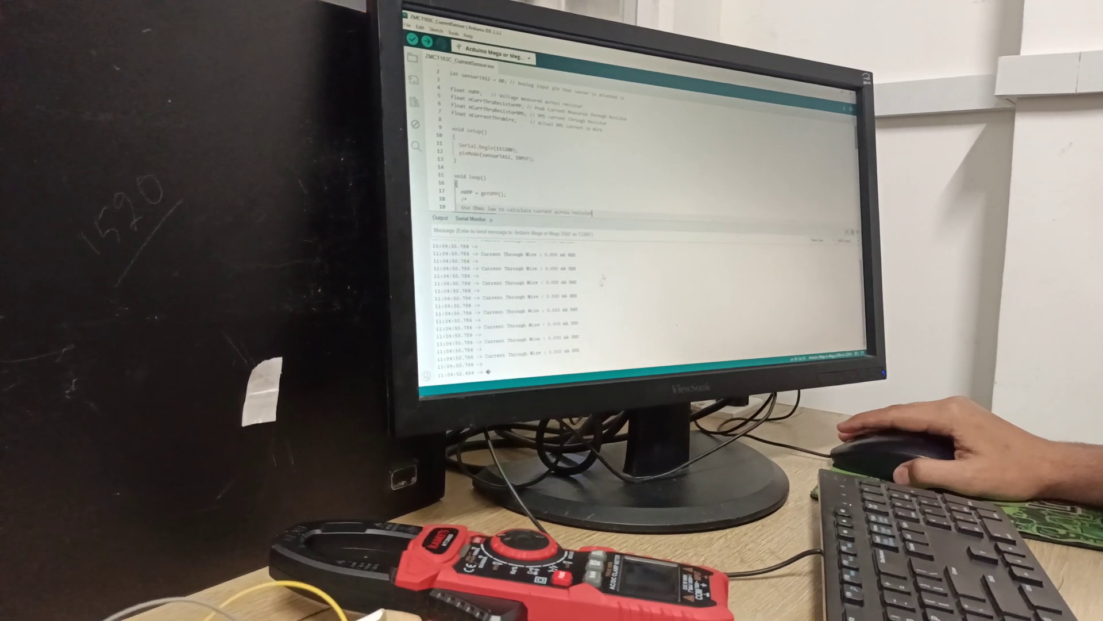